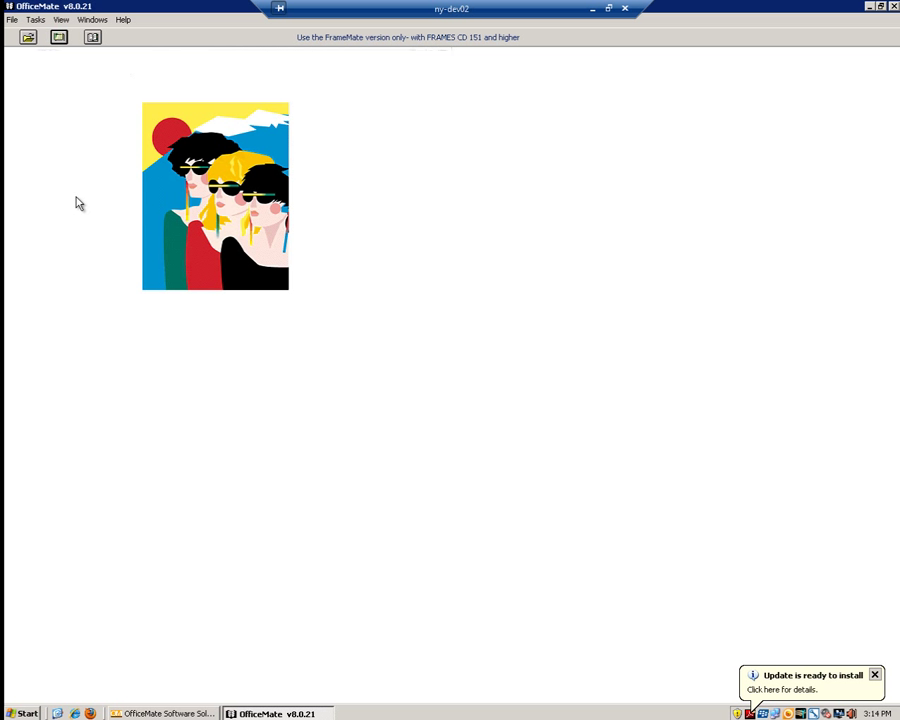
Step: Confirm FRAMES UPC Data CD on drive d: as the FRAMES catalog source
click(36, 20)
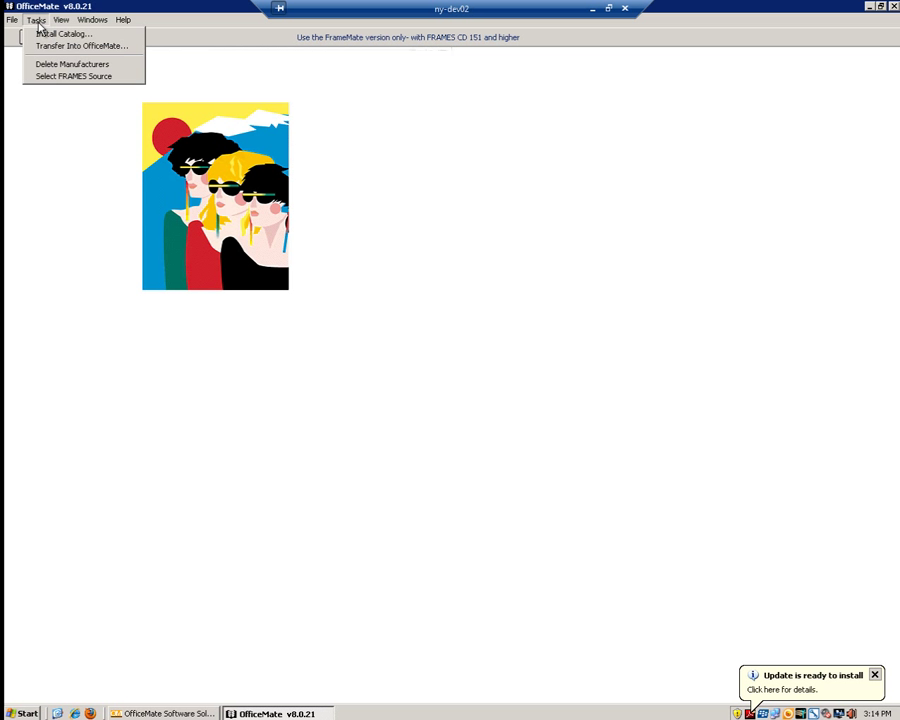
click(50, 77)
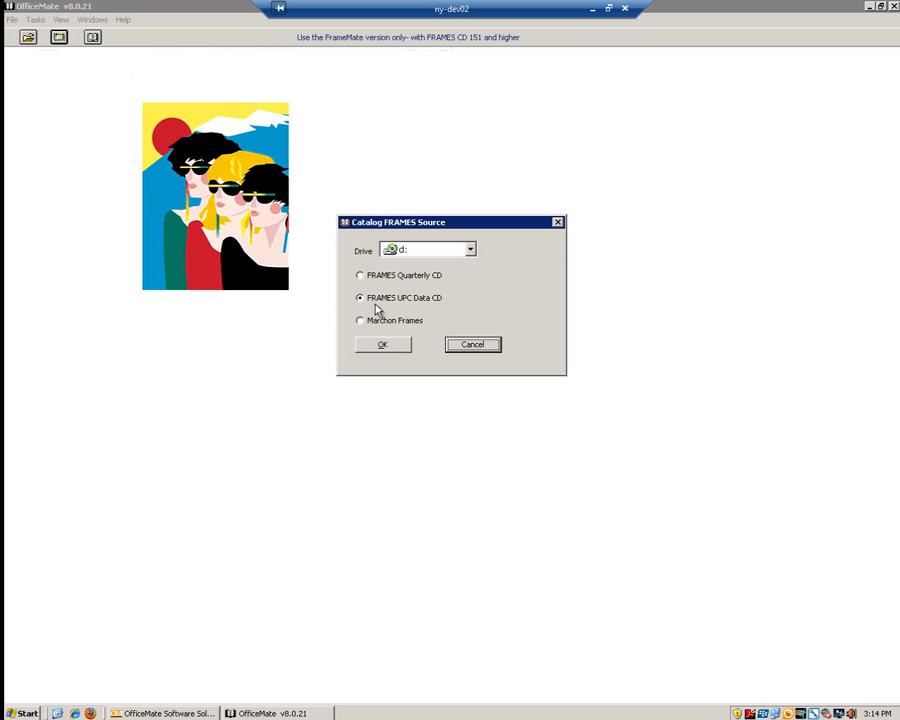
click(386, 346)
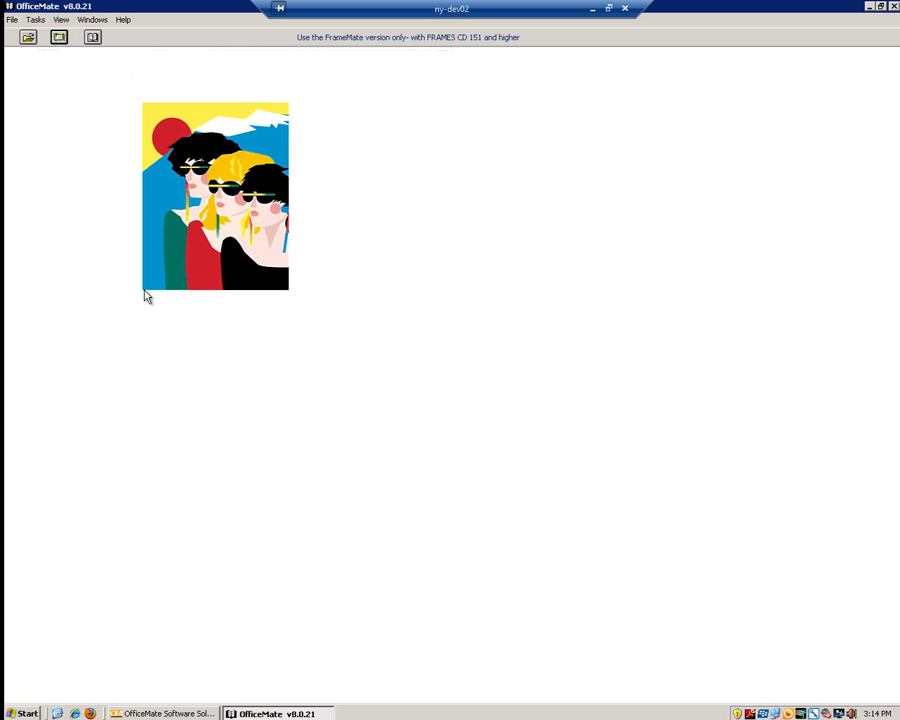
click(33, 20)
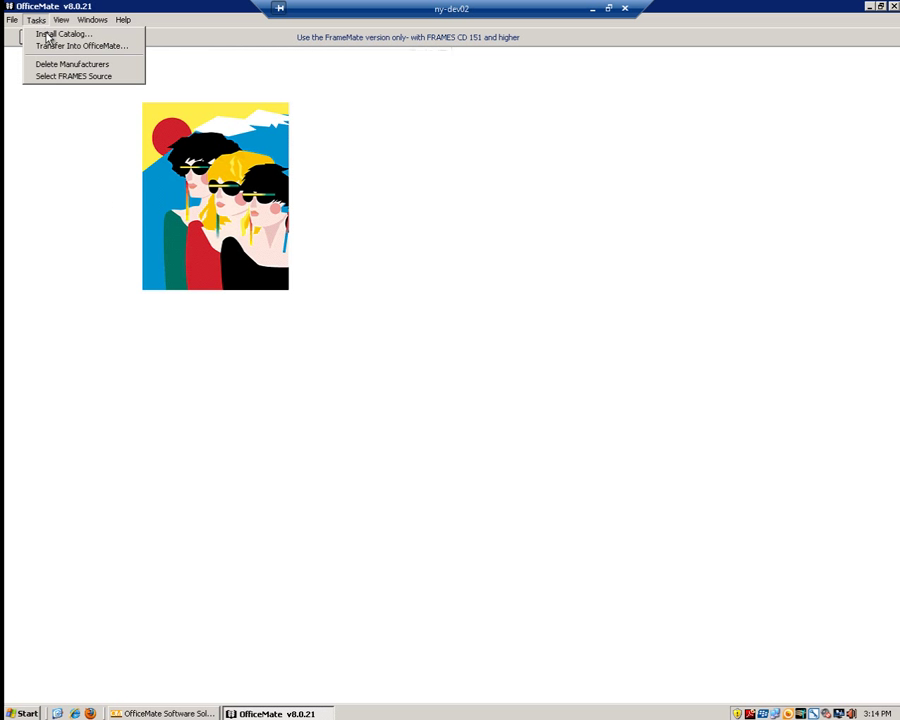
Step: Choose the Frames Data SPEXUPC CD catalog and load its manufacturers for installation
click(47, 36)
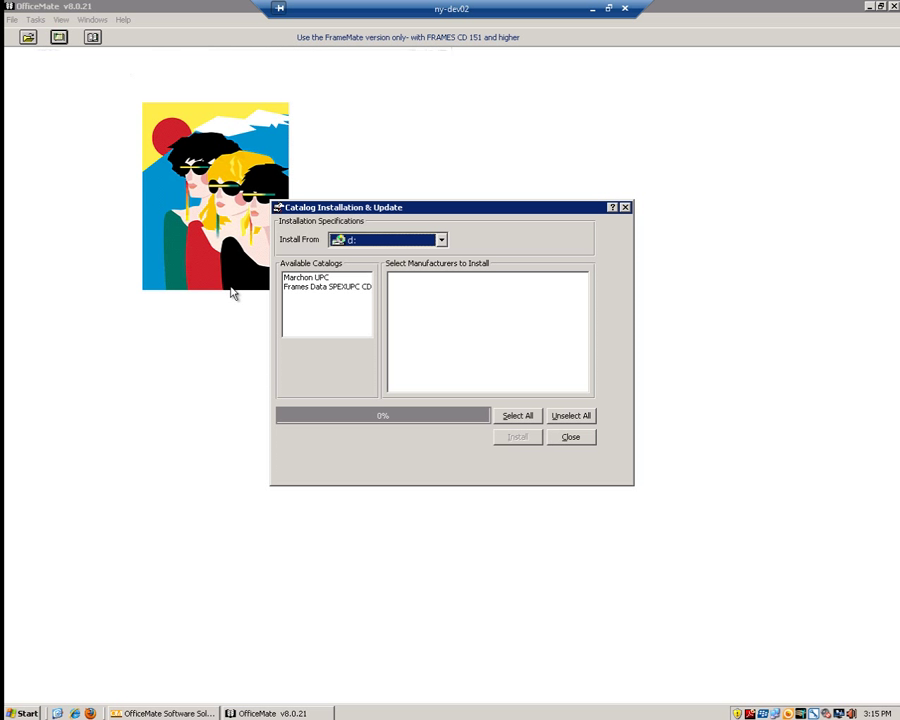
click(311, 289)
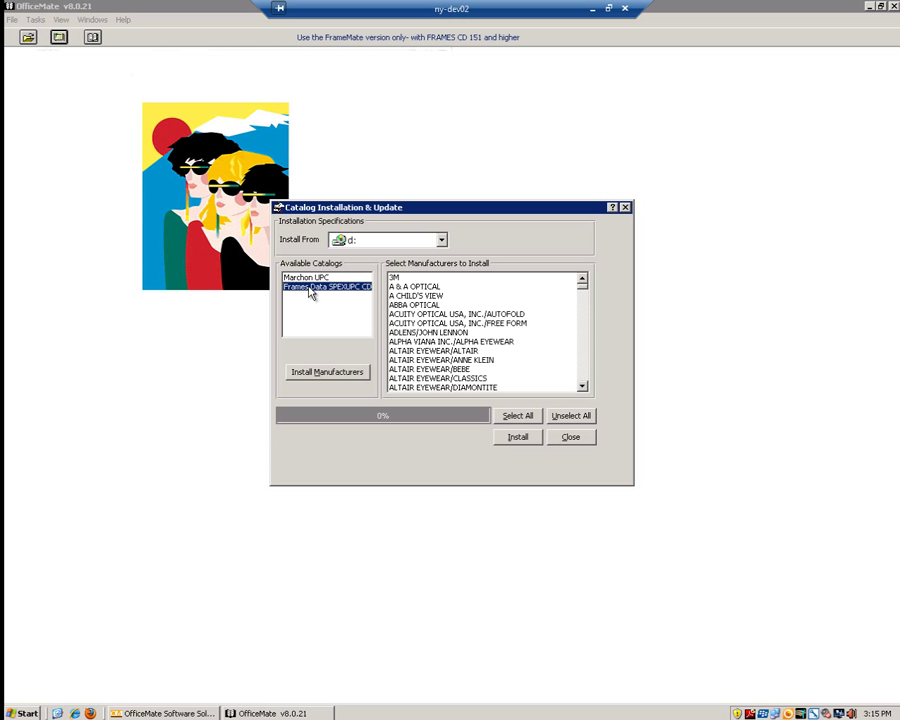
click(317, 372)
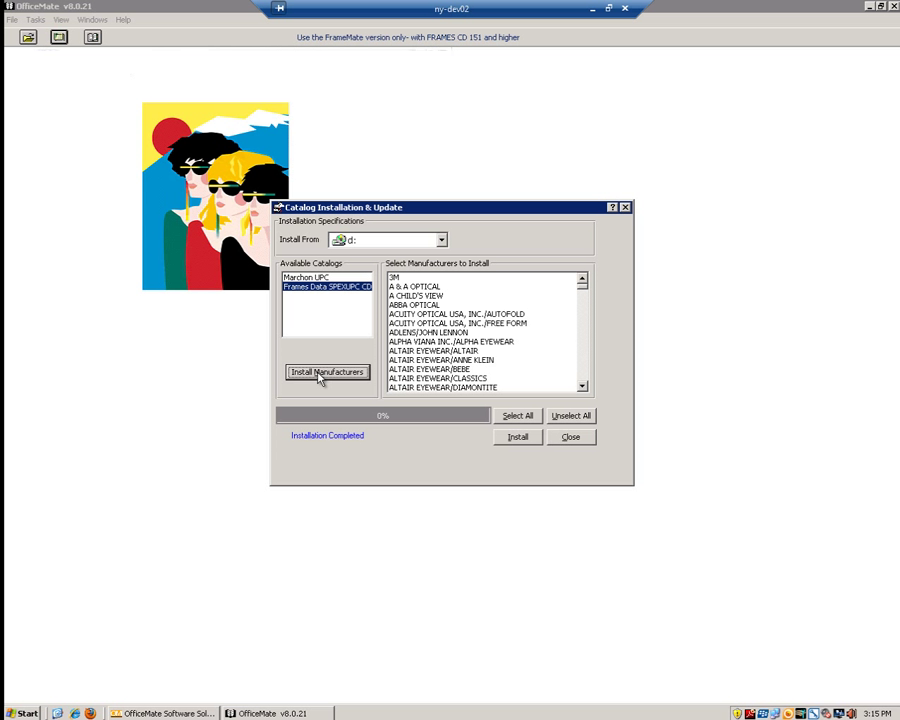
click(424, 305)
Step: Clear the previous selection and mark MARCHON/MARCHONYC for installation in the manufacturer list
click(428, 324)
click(428, 324)
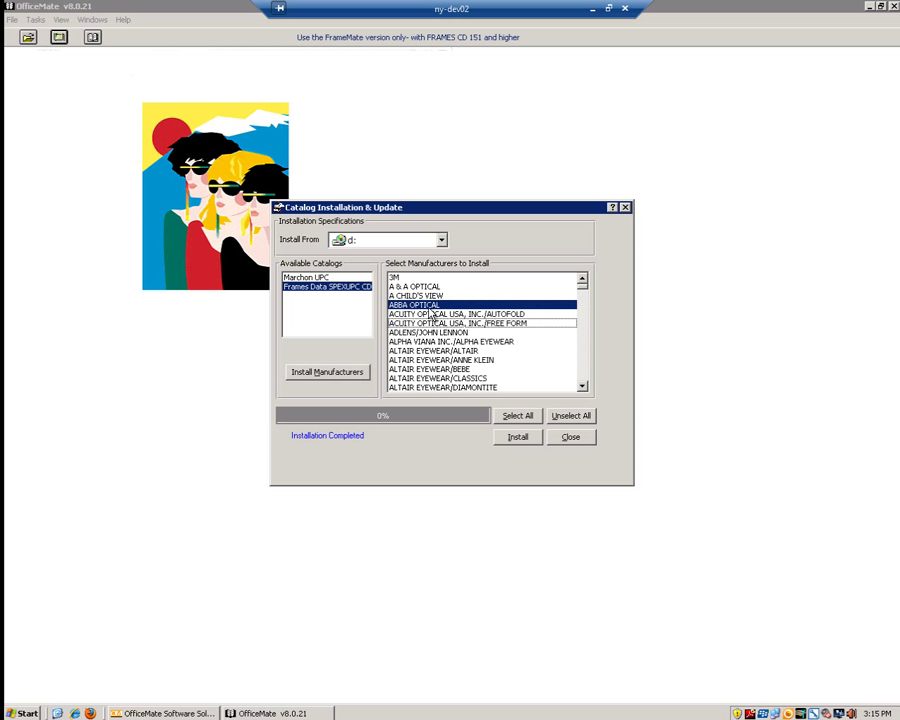
click(420, 305)
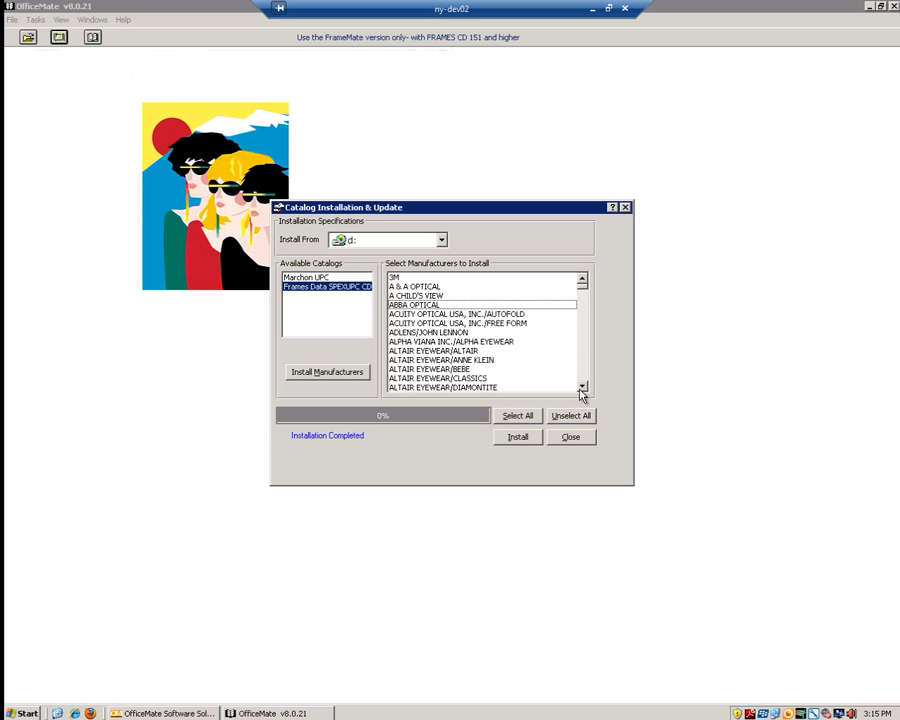
drag(584, 291, 578, 344)
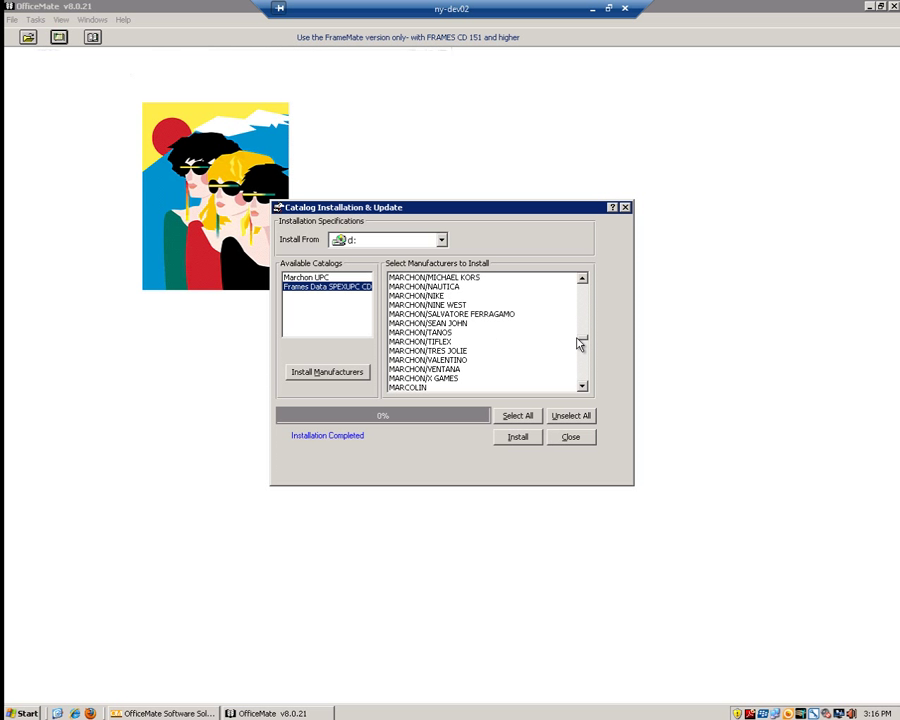
click(582, 280)
click(582, 280)
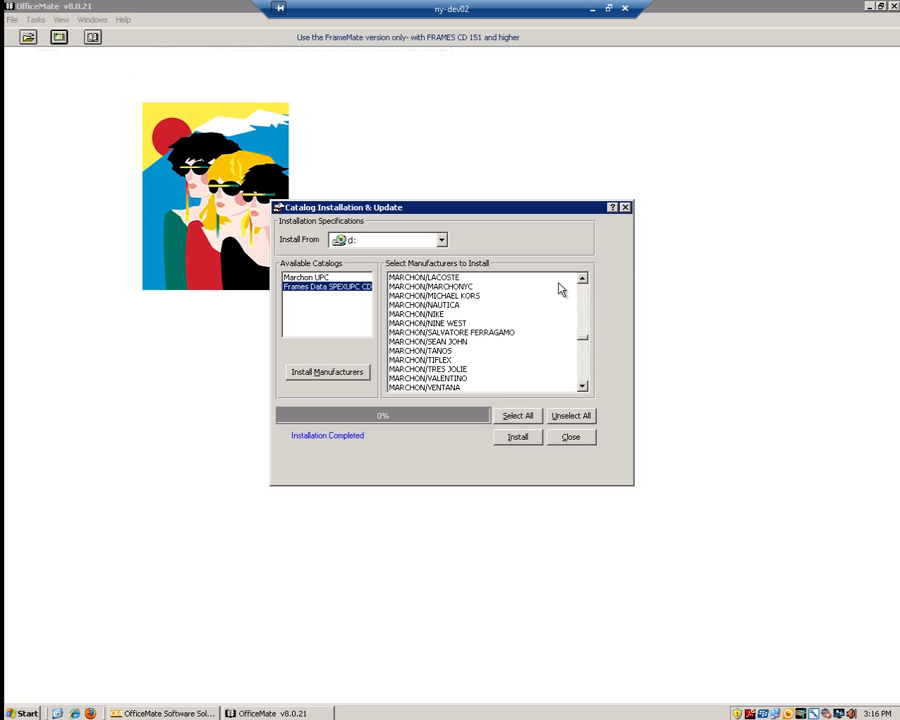
click(463, 287)
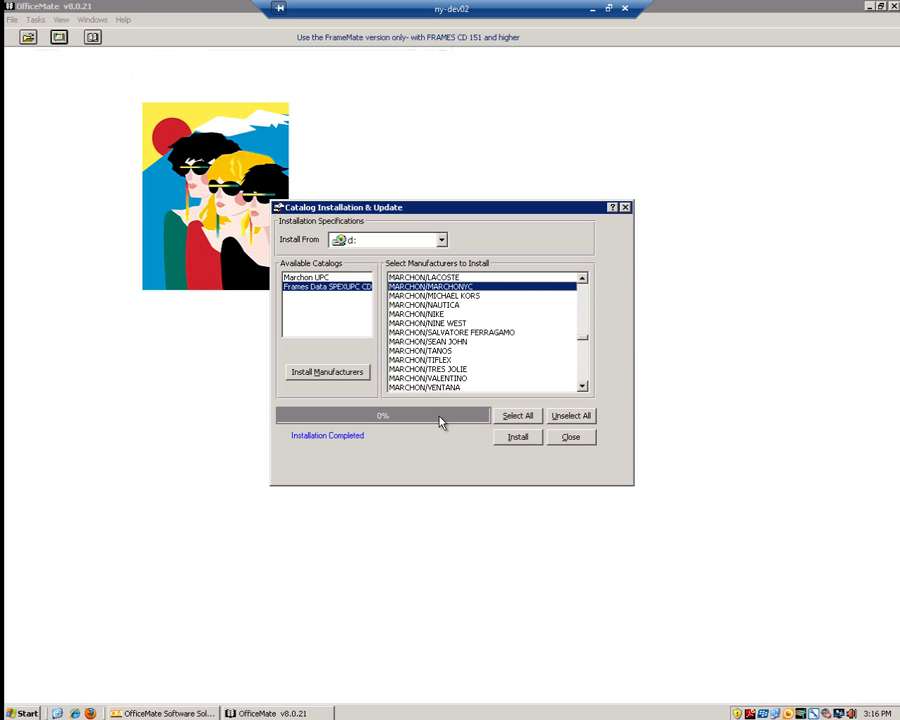
Step: Install the MARCHON/MARCHONYC catalog, accepting the warning and the completion message
click(522, 439)
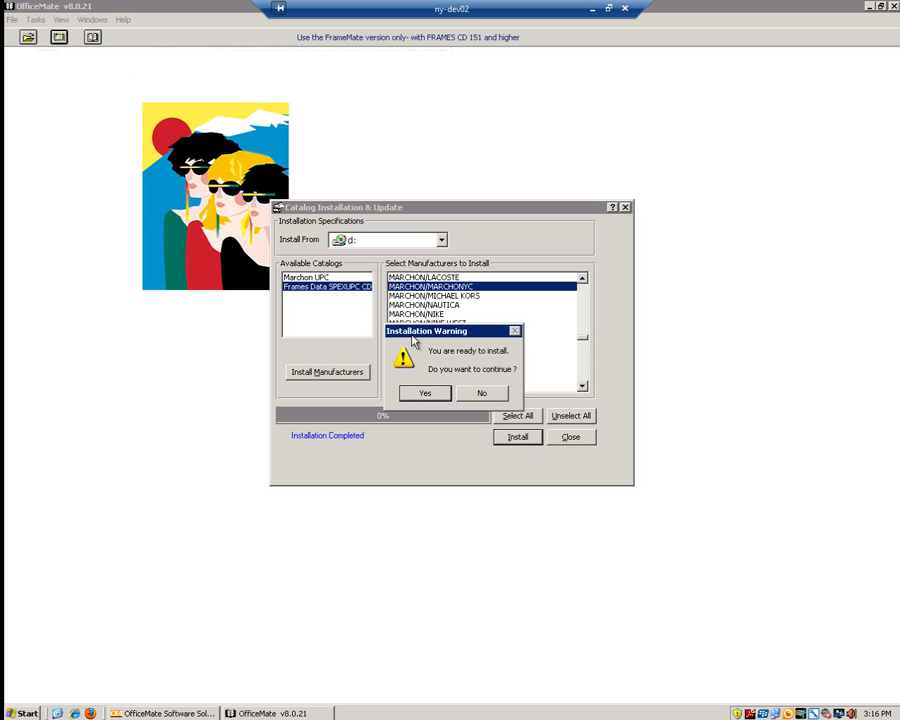
click(425, 395)
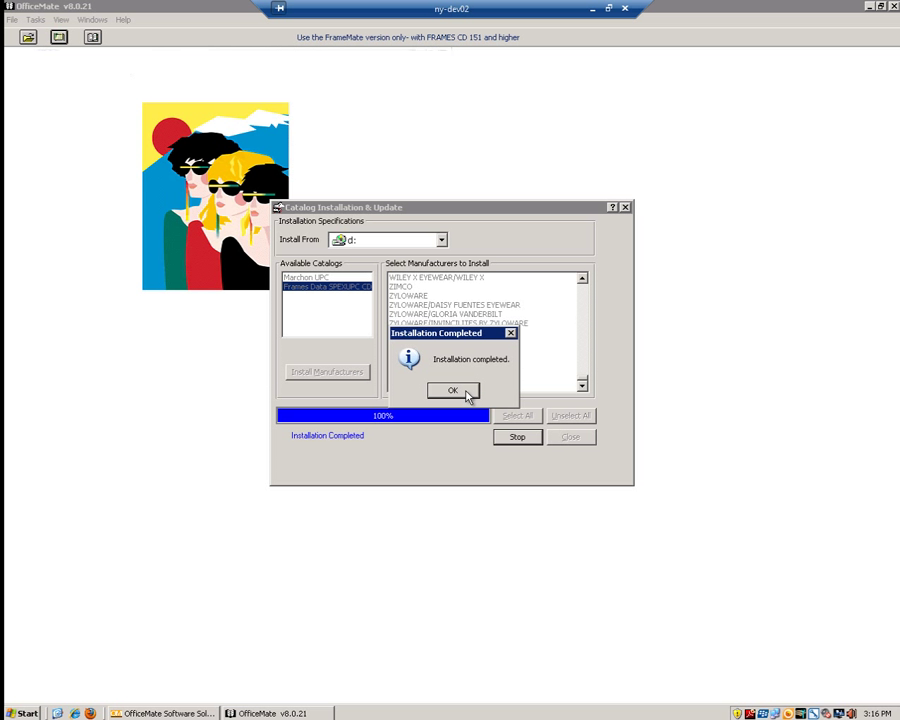
click(467, 392)
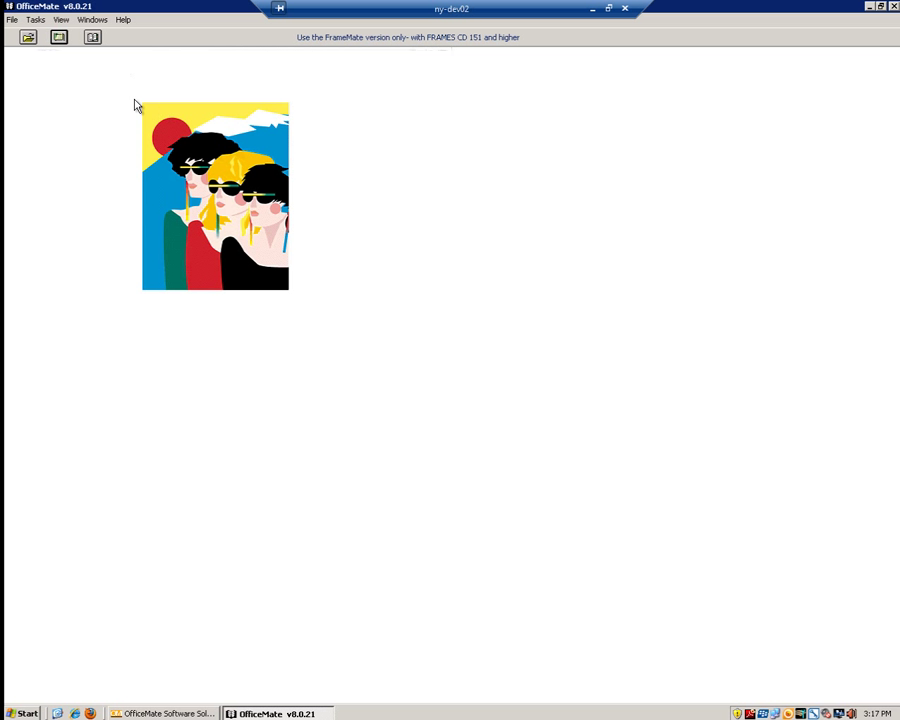
click(34, 20)
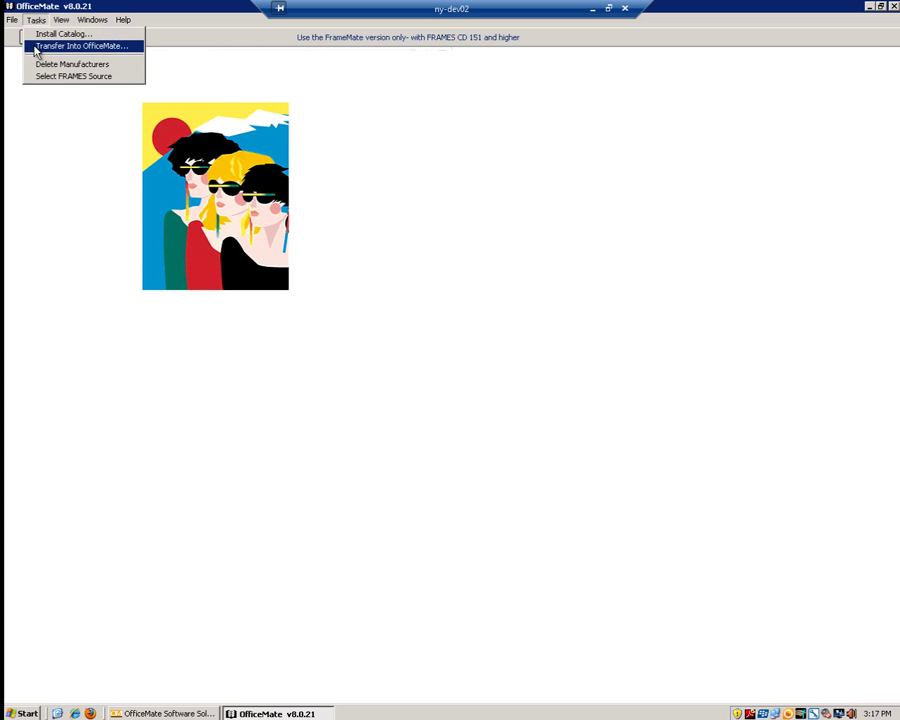
Step: Load the MARCHON/MARCHONYC Marchon Collection frames into the Transfer to OfficeMate grid
click(37, 47)
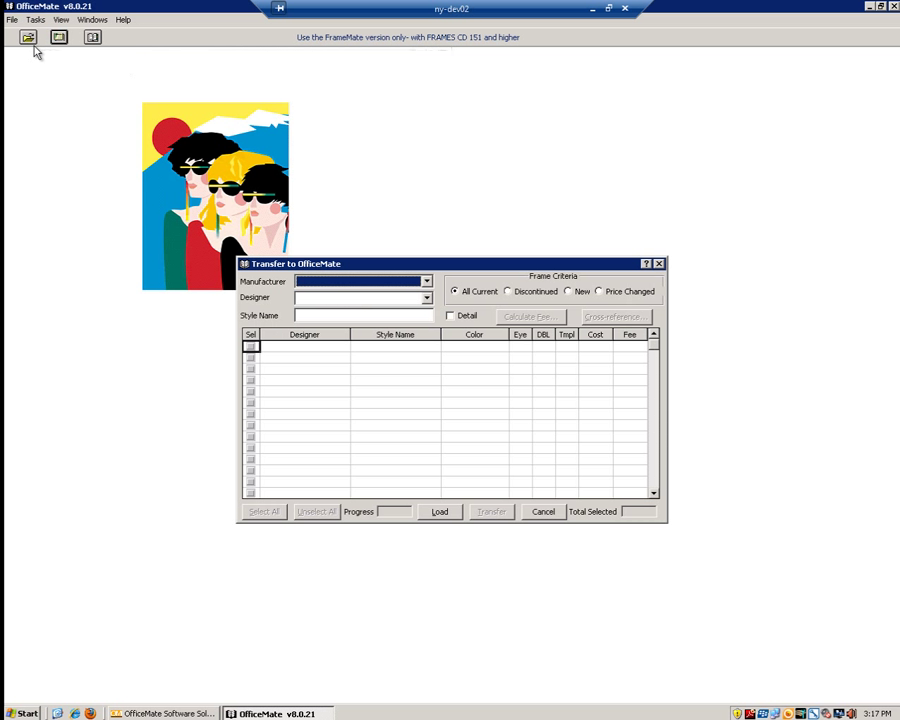
click(402, 289)
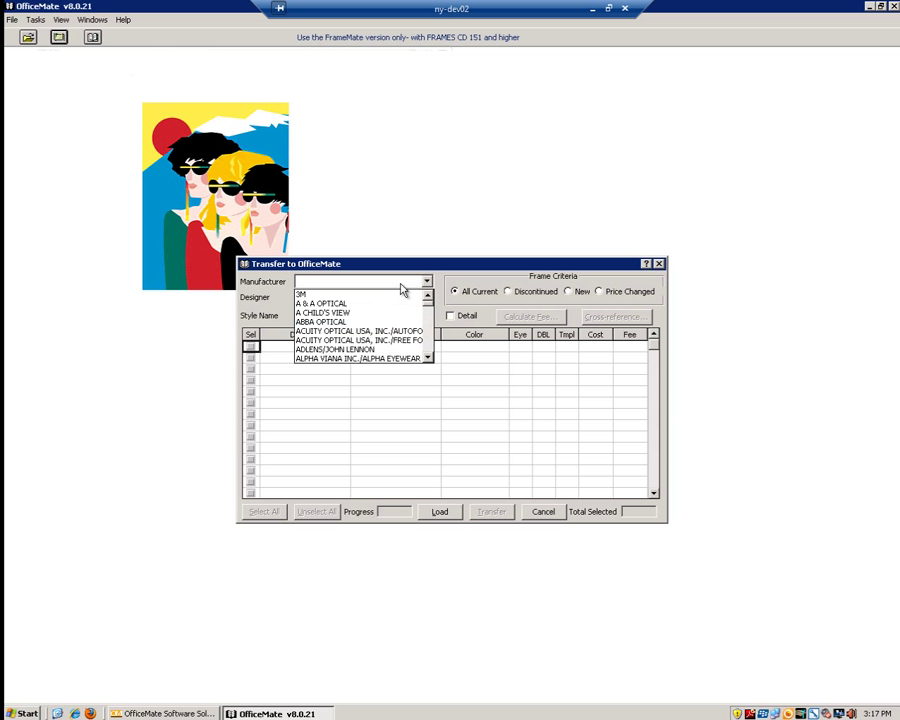
mouse_move(428, 300)
mouse_down()
mouse_move(428, 335)
mouse_move(431, 300)
mouse_up()
click(428, 295)
click(375, 305)
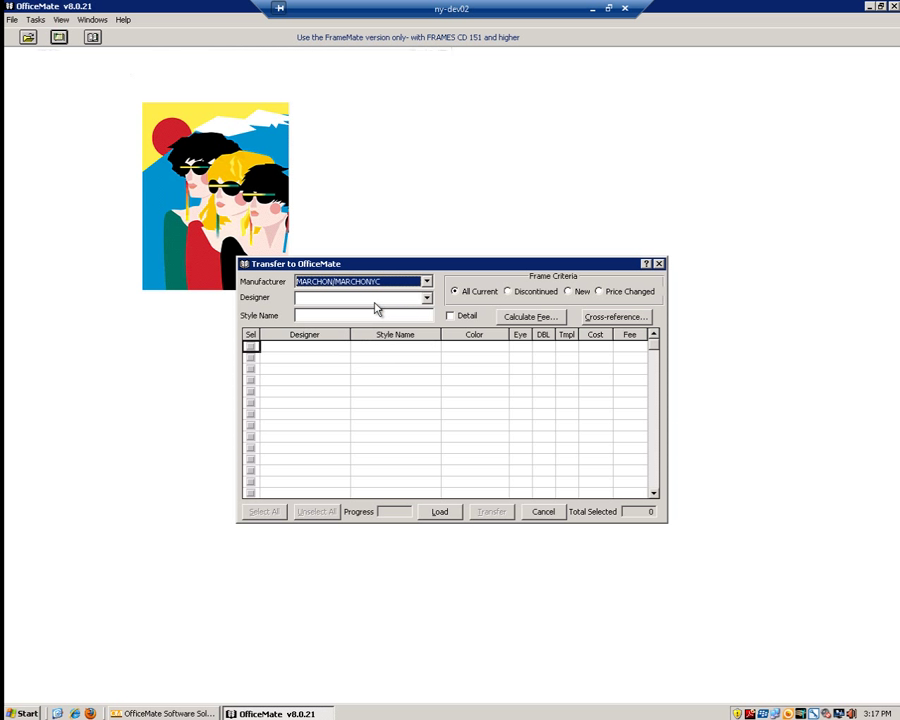
click(428, 300)
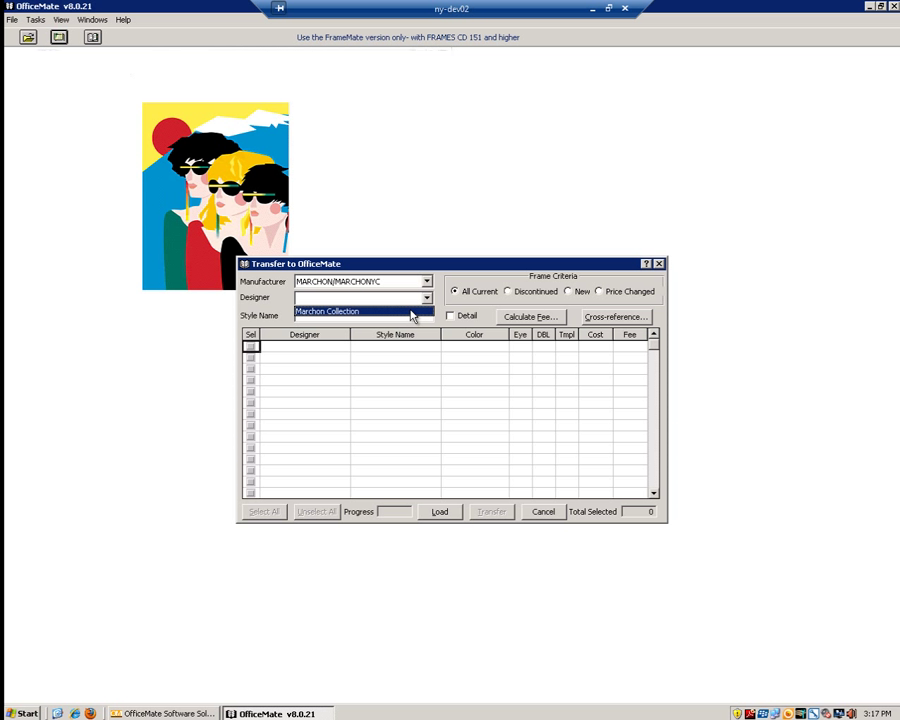
key(Return)
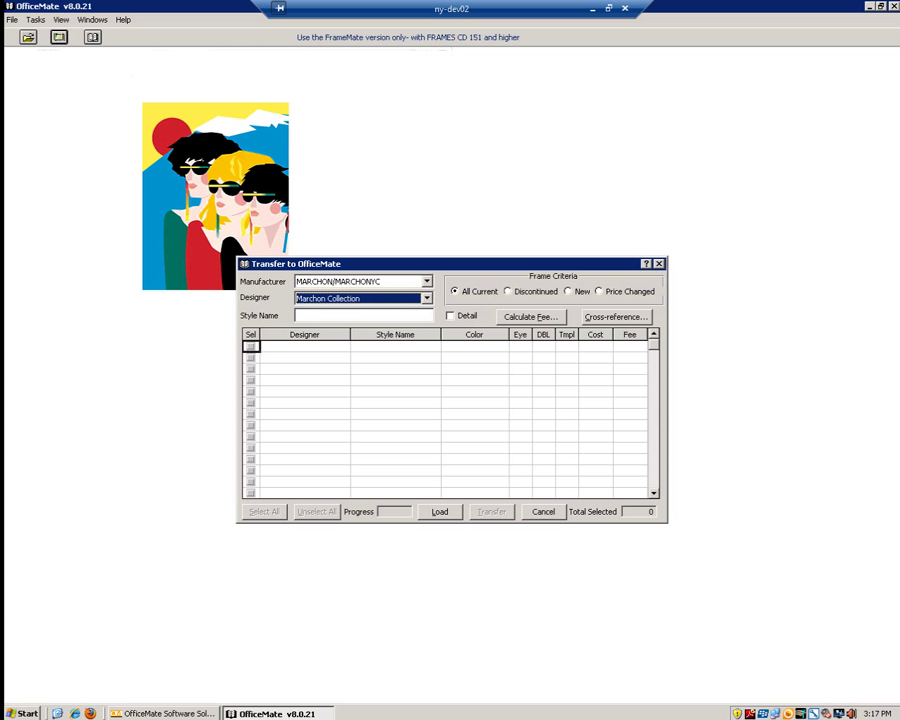
click(437, 514)
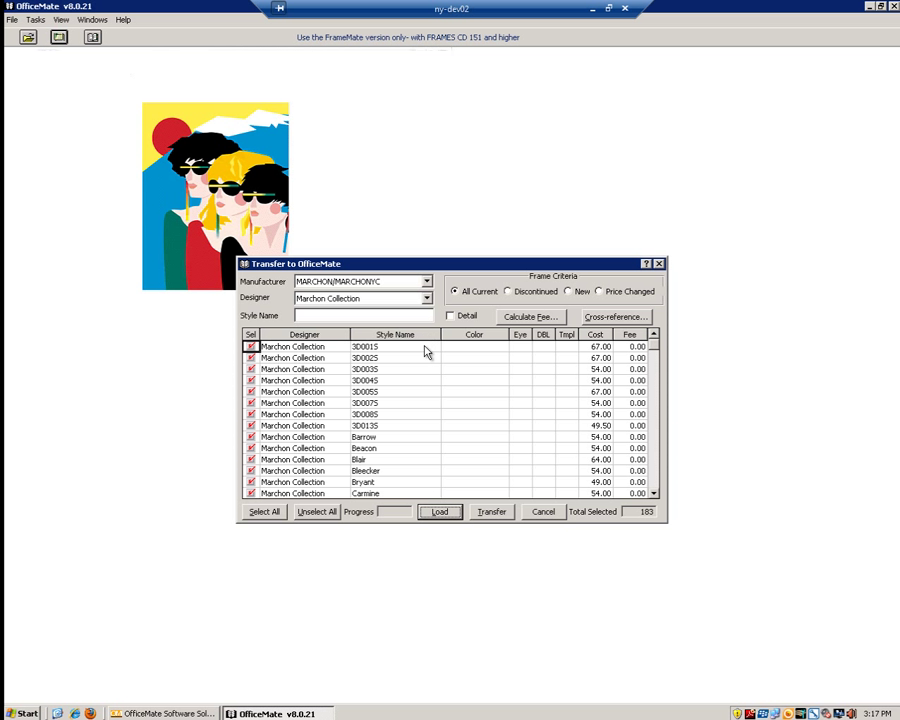
Step: Uncheck Barrow, 3D008S, 3D005S and 3D004S so they are excluded from the transfer
click(250, 437)
click(250, 414)
click(250, 391)
click(250, 380)
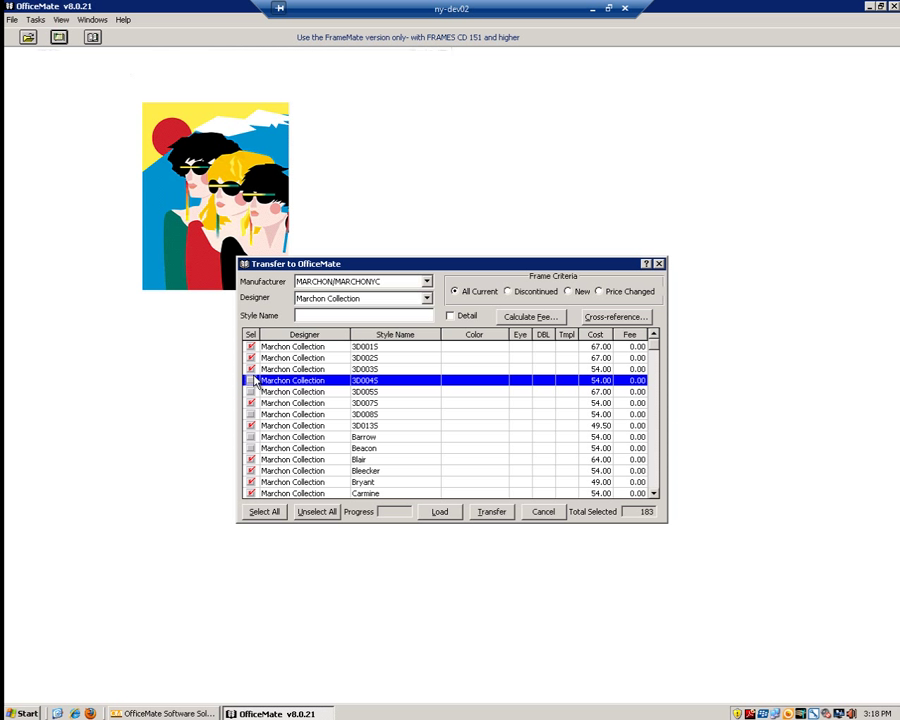
Step: Cross-reference the catalog to the existing OfficeMate manufacturer MARCHON/MARCHONYC
click(626, 318)
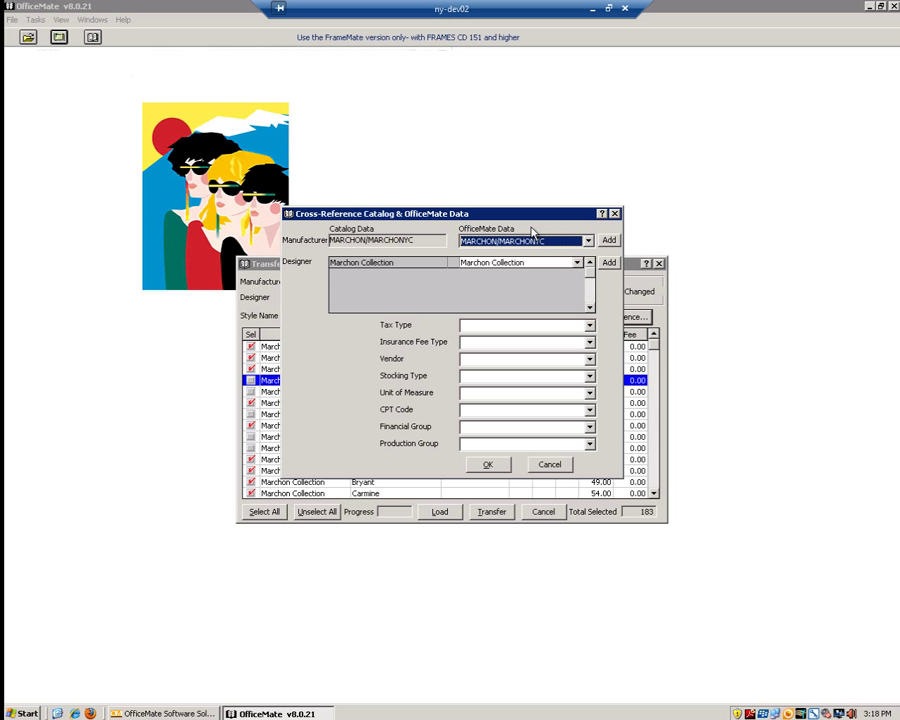
click(589, 242)
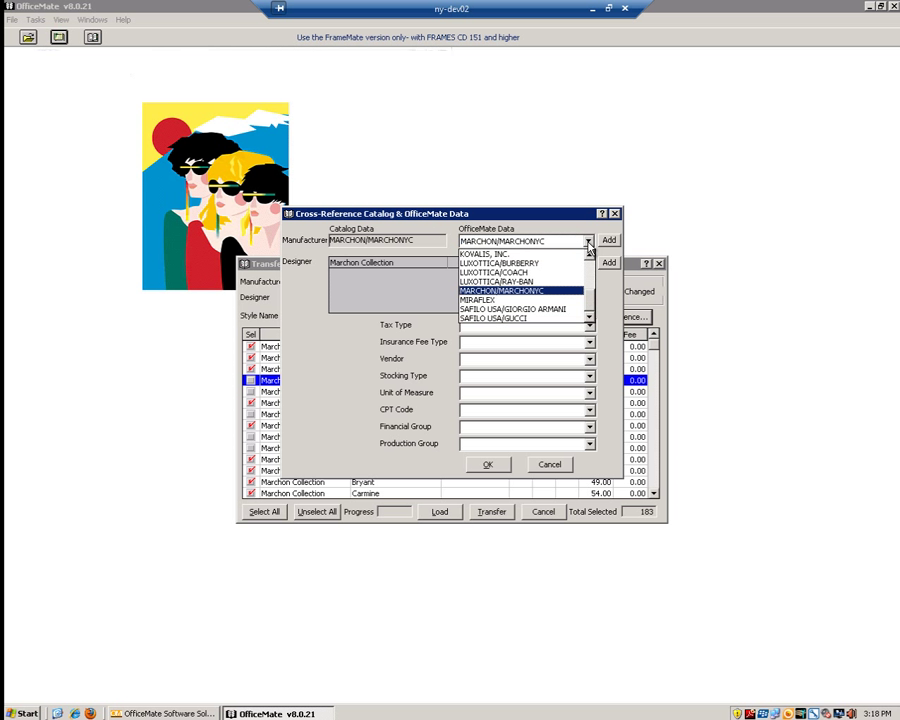
click(565, 231)
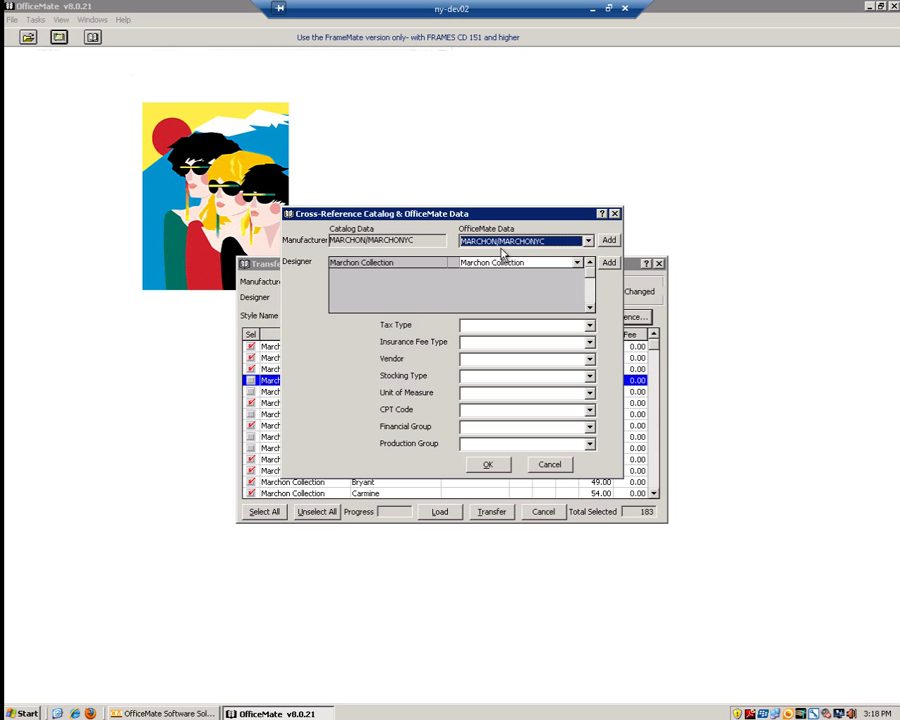
click(609, 241)
click(455, 393)
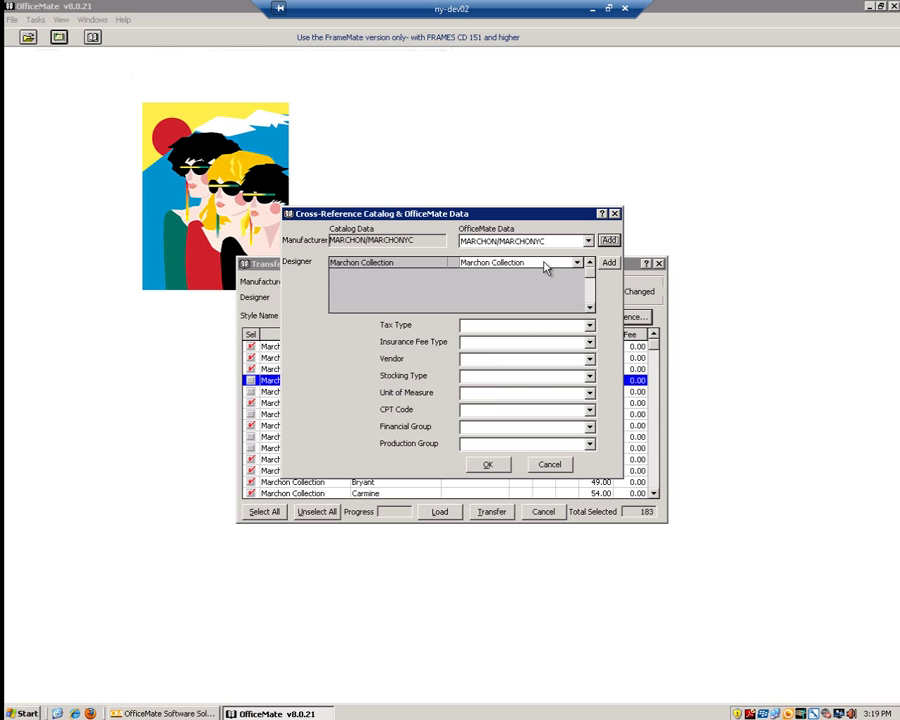
Step: Set the Tax Type to Frames tax and save the cross-reference settings
click(563, 330)
click(538, 339)
click(542, 345)
scroll(512, 400, down, 5)
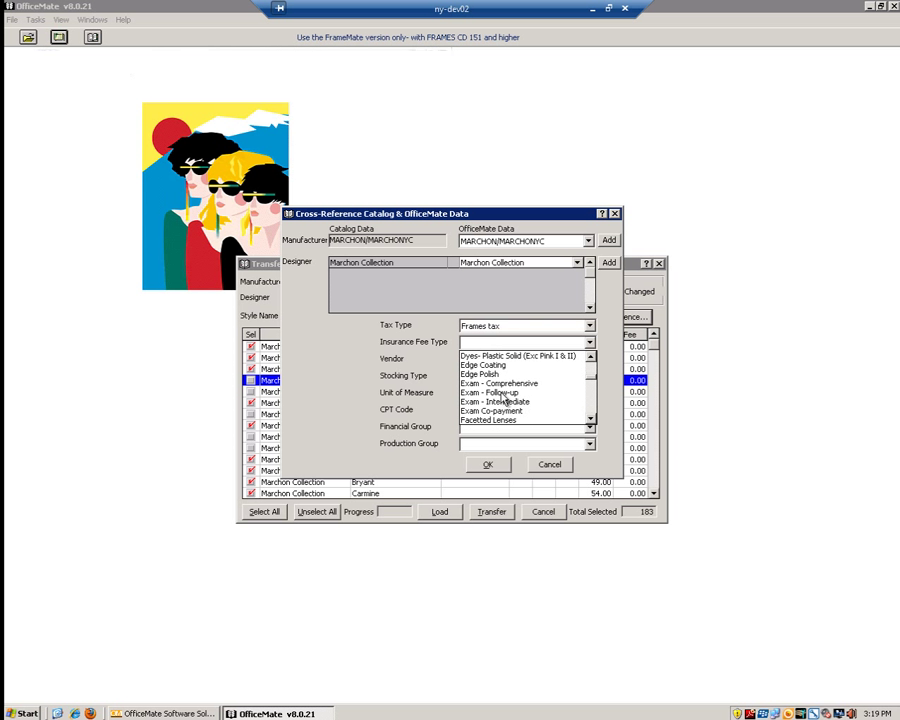
click(410, 428)
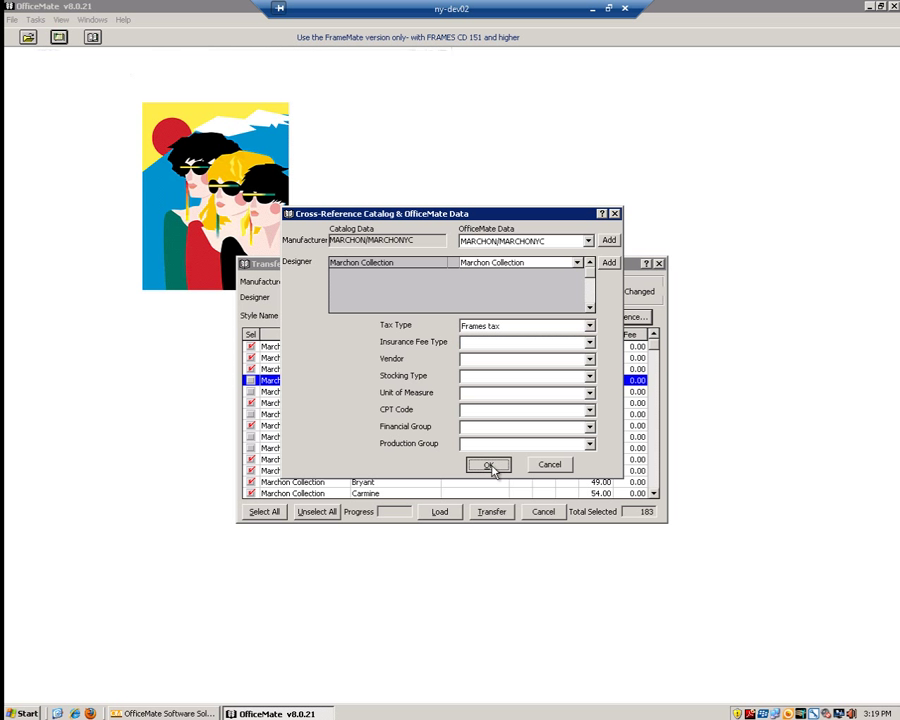
click(489, 466)
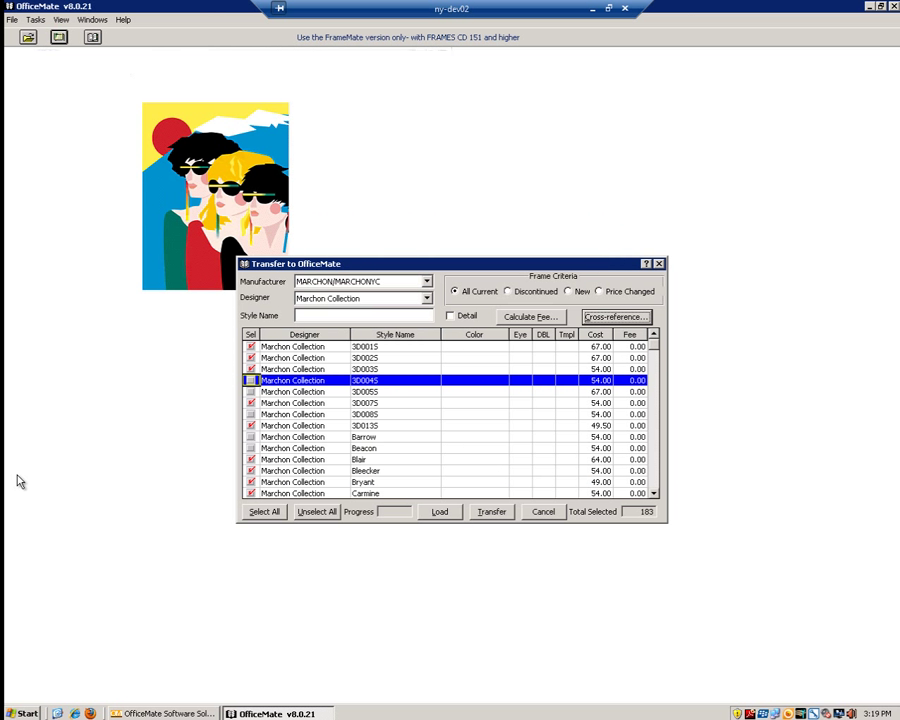
Step: Calculate all frame fees with a cost factor of 3, e.g. 54.00 becoming 162.00
click(531, 317)
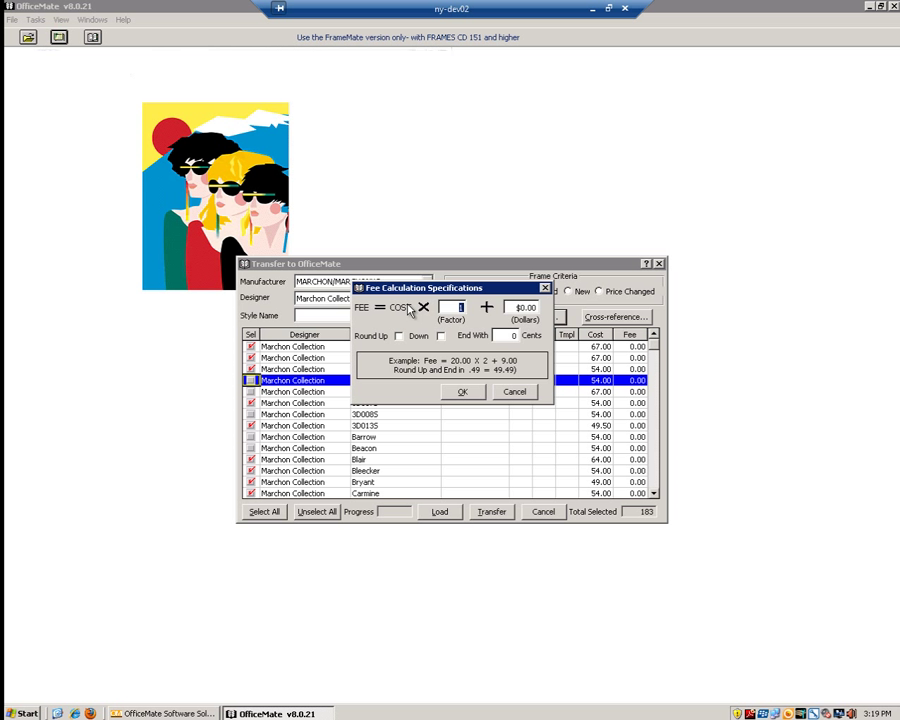
text(3)
click(462, 391)
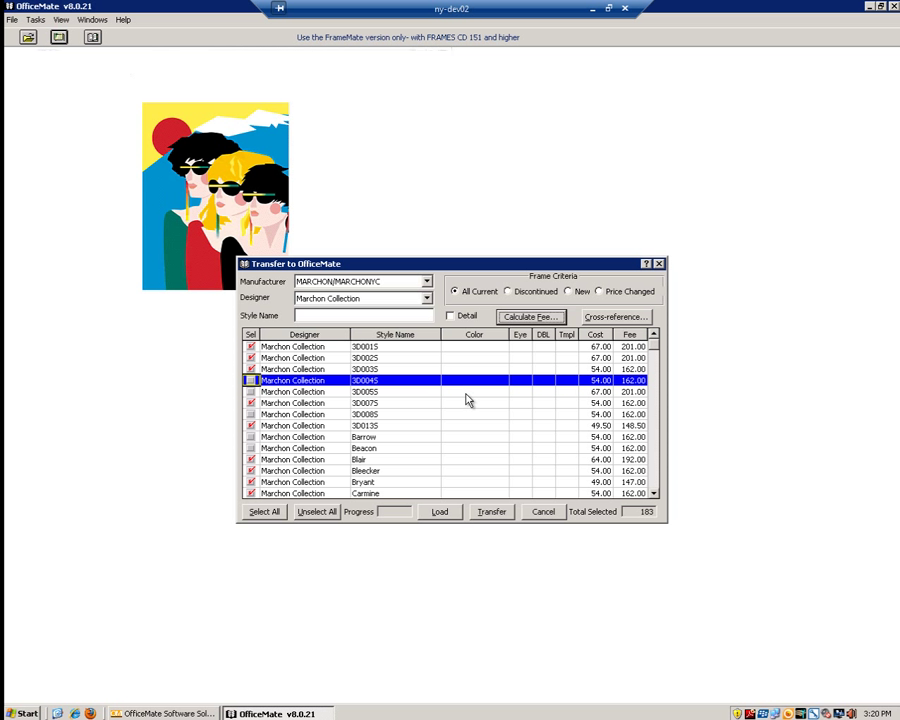
Step: Transfer the 183 selected Marchon Collection frames, confirming the warning and completion message
click(491, 513)
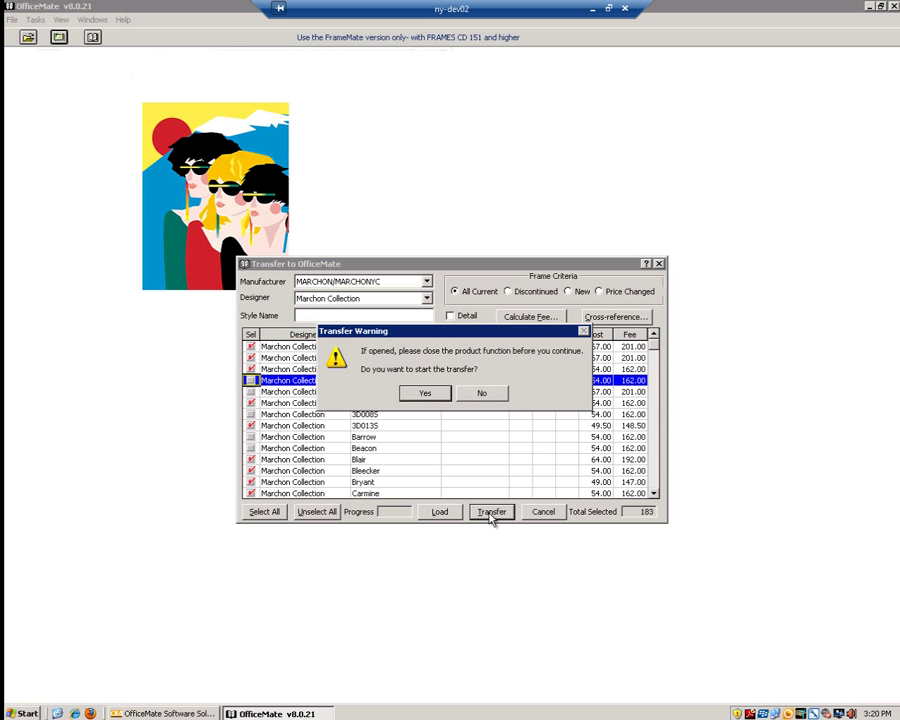
click(426, 395)
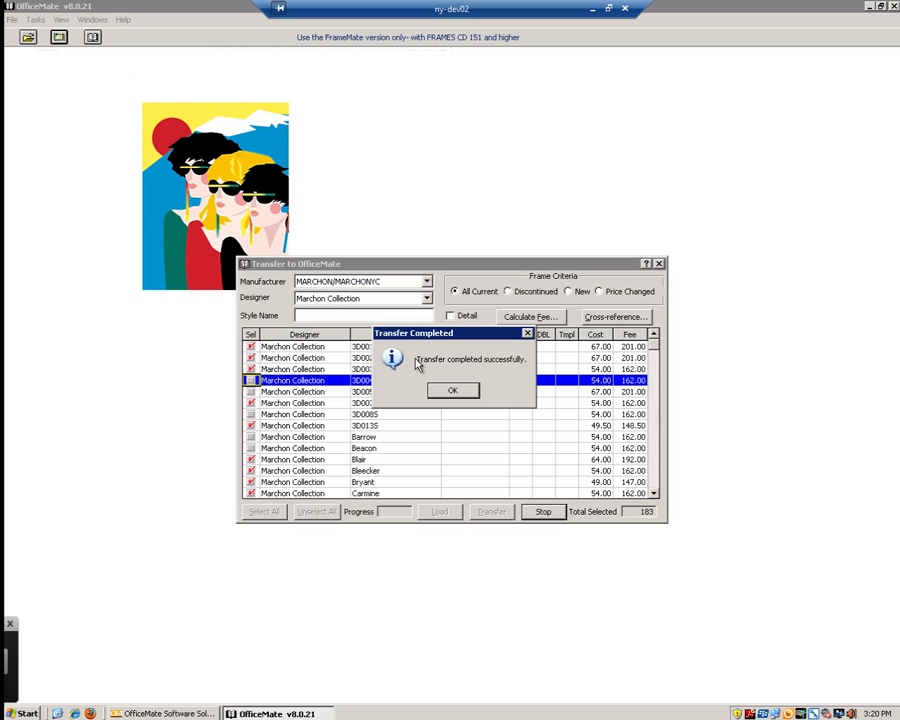
click(454, 394)
click(455, 394)
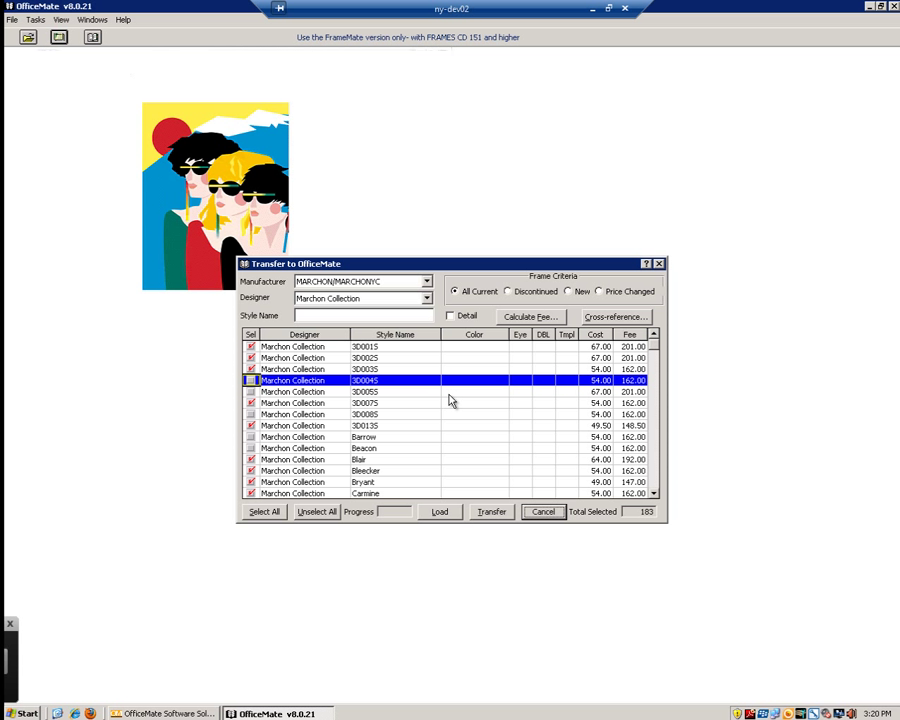
Step: Search Products and Services for product type Frames from manufacturer MARCHON/MARCHONYC
click(660, 265)
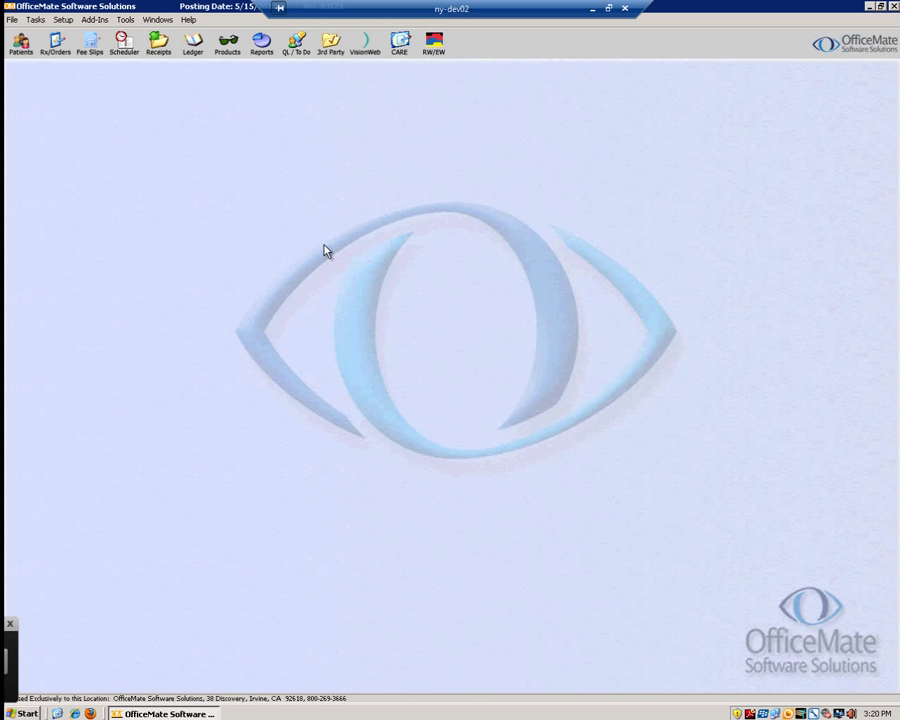
click(232, 44)
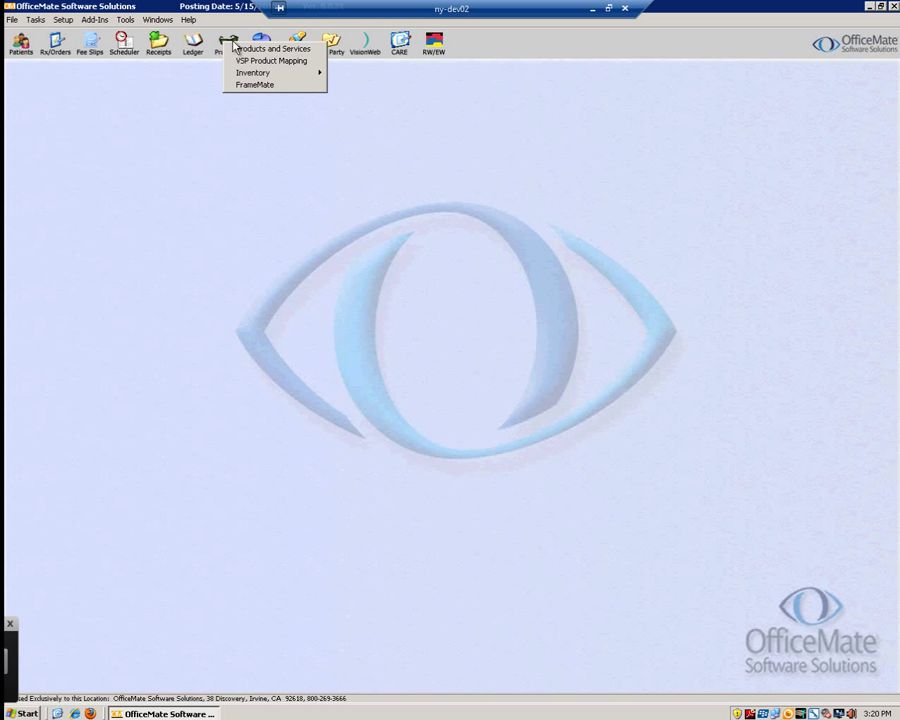
click(243, 50)
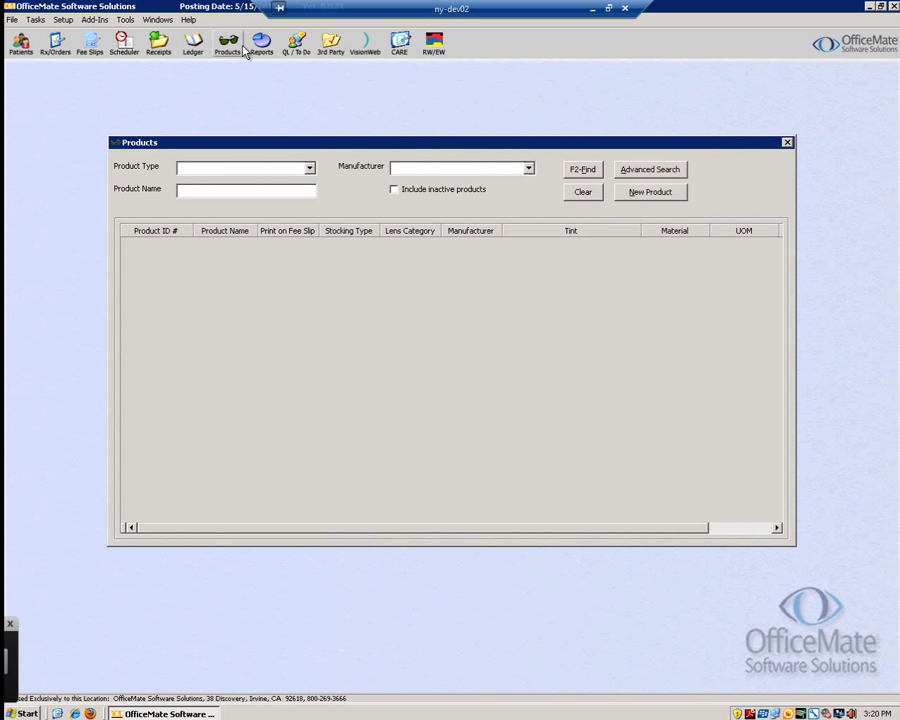
click(310, 169)
click(250, 198)
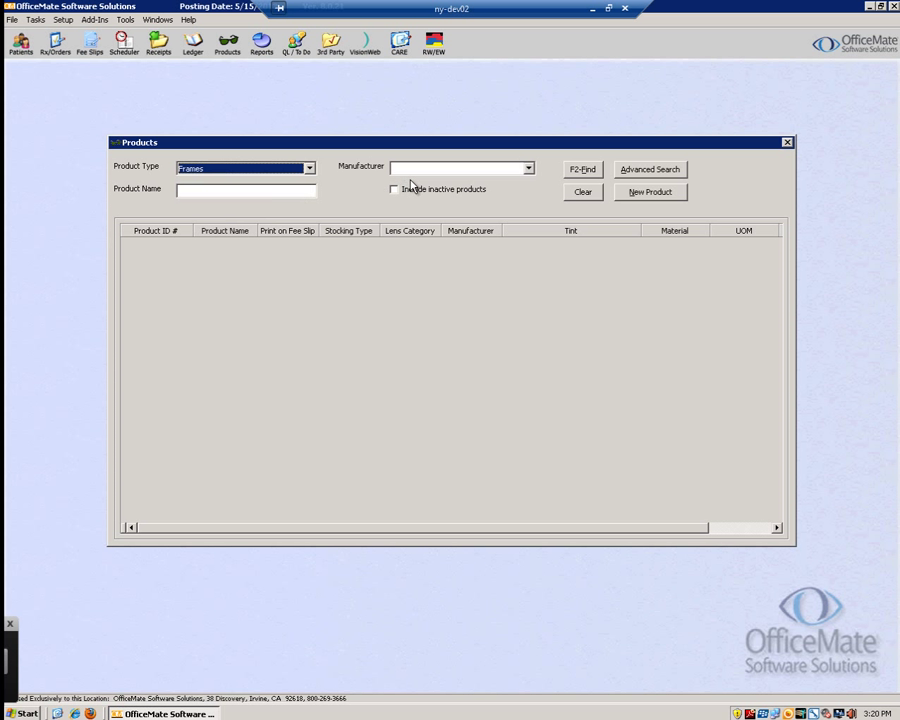
click(528, 168)
mouse_move(529, 200)
mouse_down()
mouse_move(529, 237)
mouse_move(529, 186)
mouse_move(529, 219)
mouse_up()
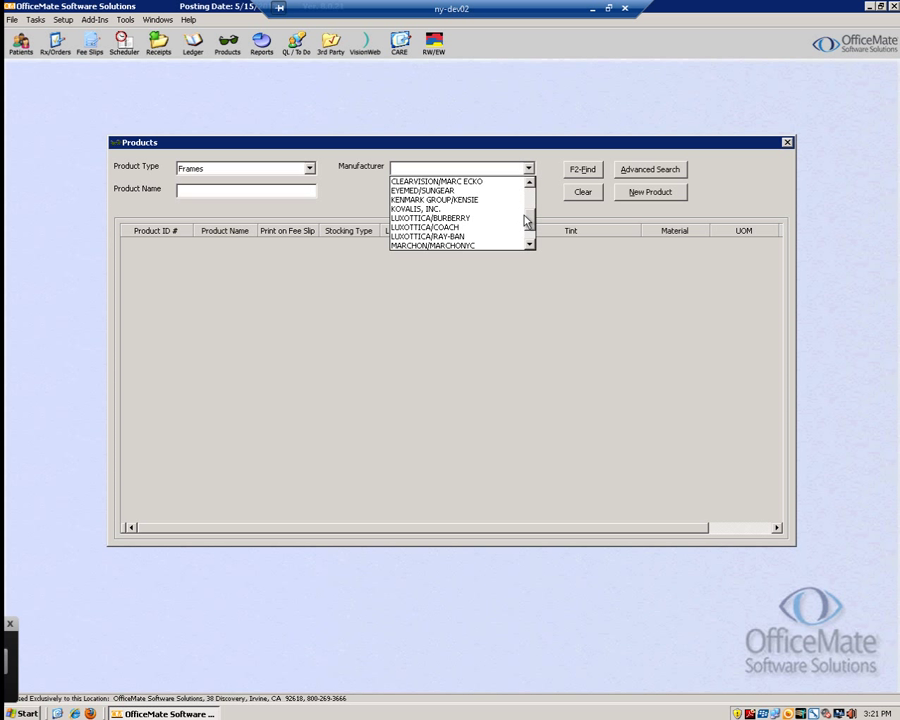
click(480, 246)
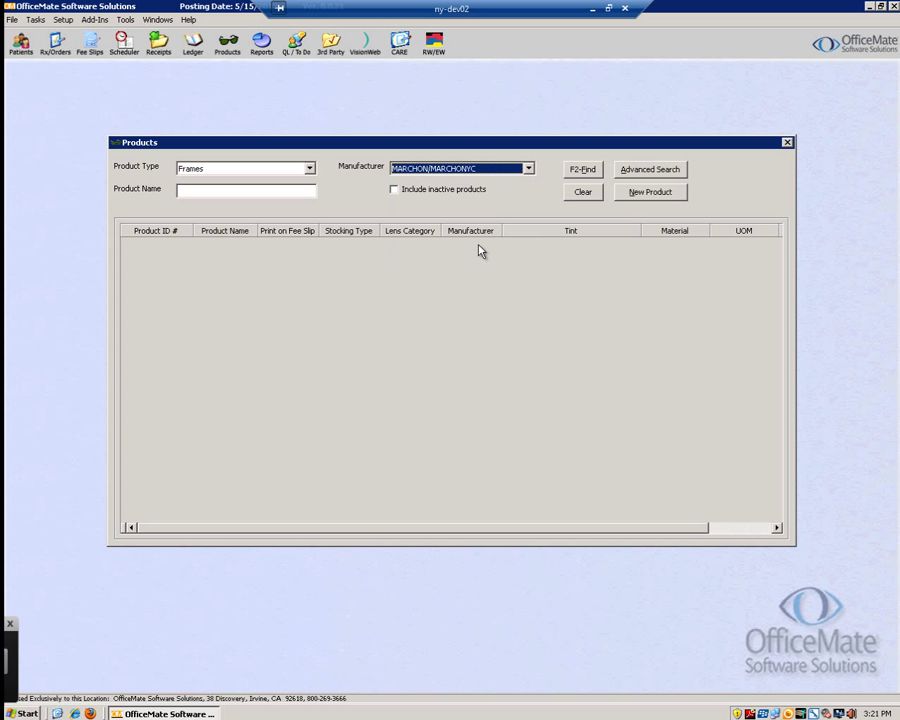
click(583, 172)
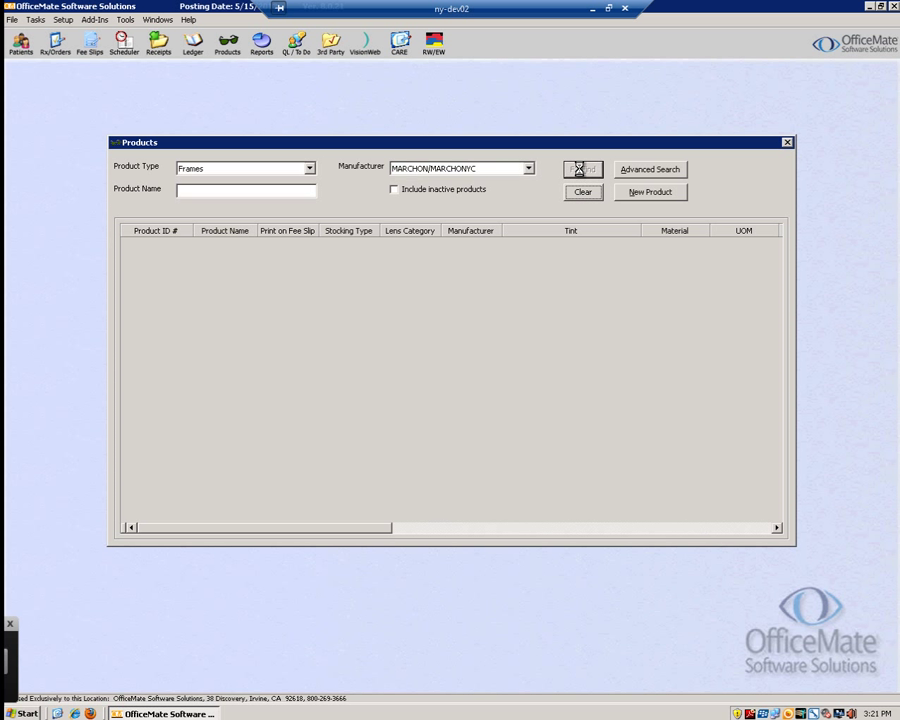